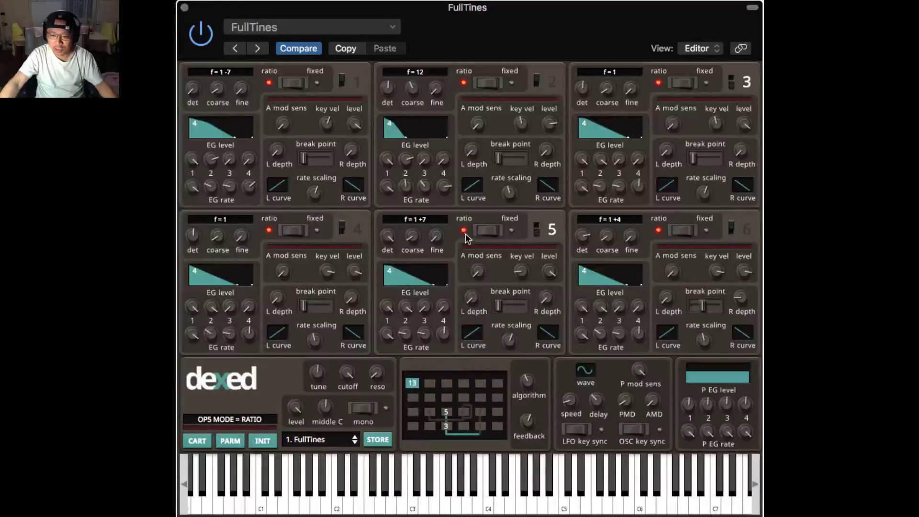
# Switch operator 5 from ratio to fixed frequency mode and tune it to 158.489 Hz with coarse 2 and fine 20.
pyautogui.click(493, 229)
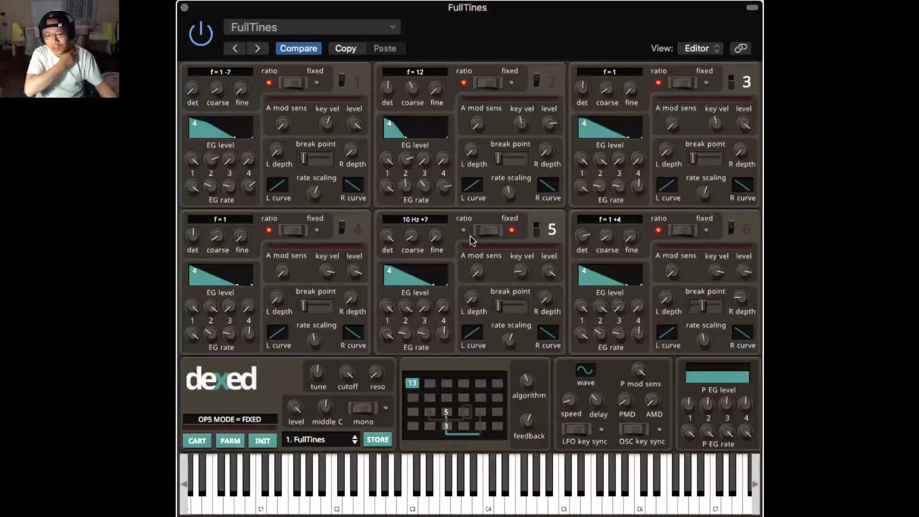
pyautogui.click(480, 228)
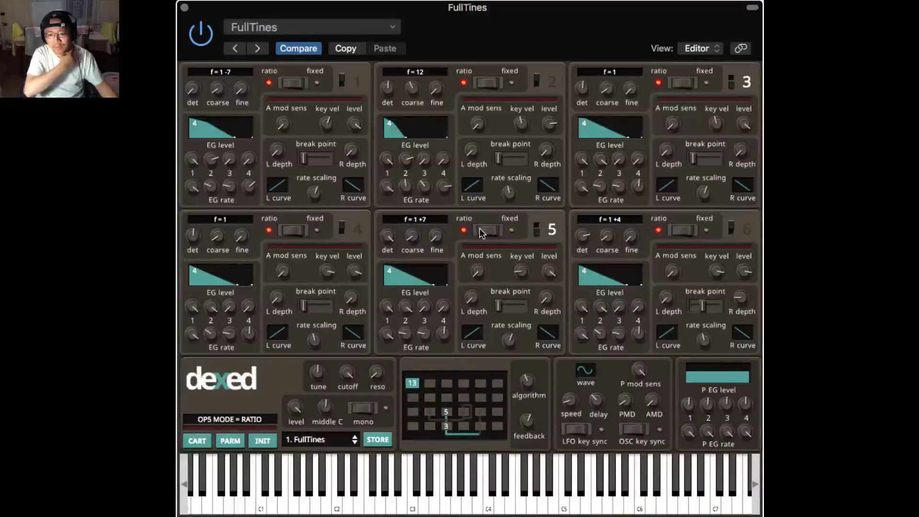
pyautogui.click(491, 231)
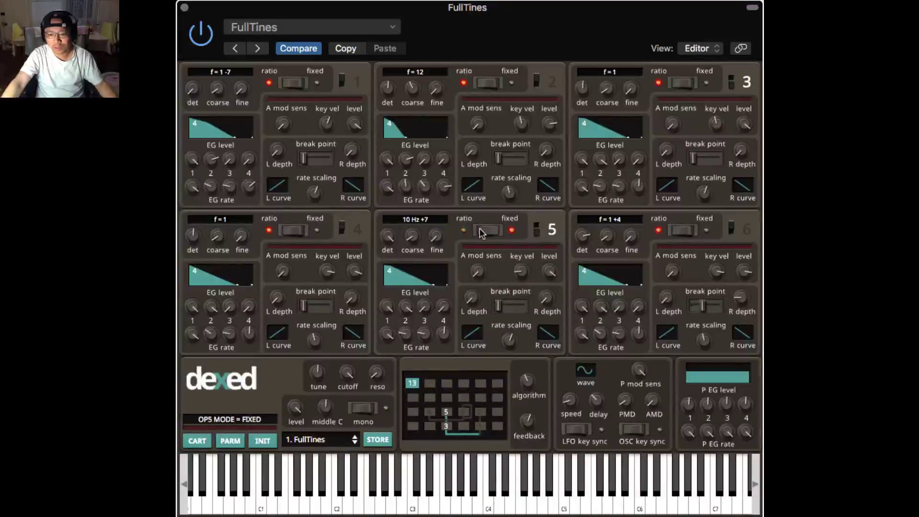
pyautogui.click(480, 228)
pyautogui.click(494, 227)
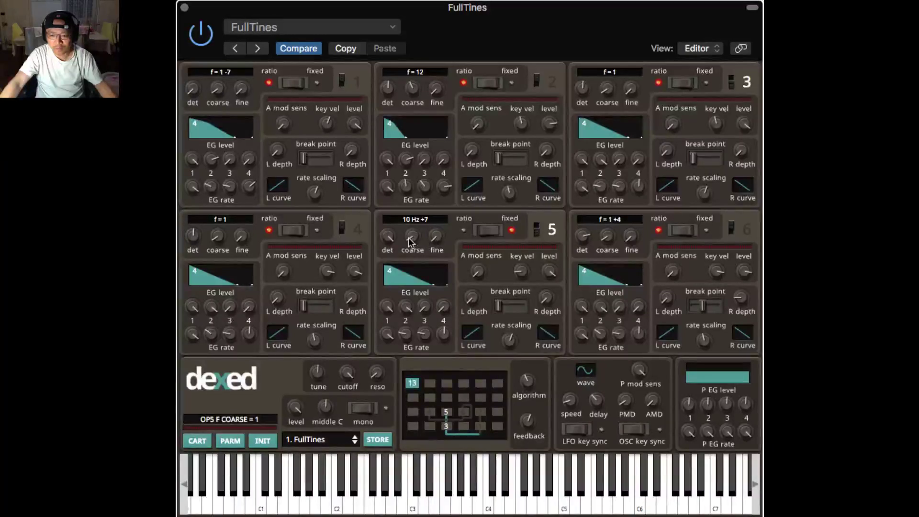
pyautogui.moveTo(410, 242); pyautogui.dragTo(410, 238)
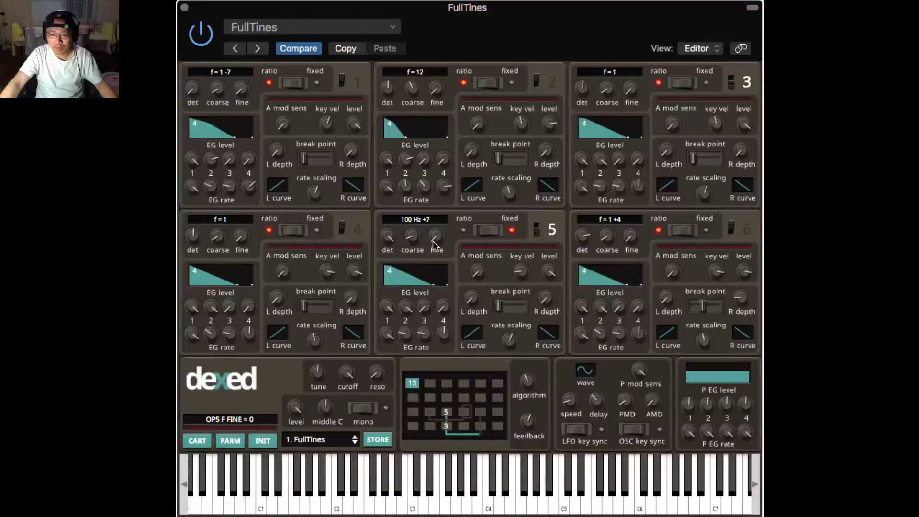
pyautogui.moveTo(434, 244); pyautogui.dragTo(433, 207)
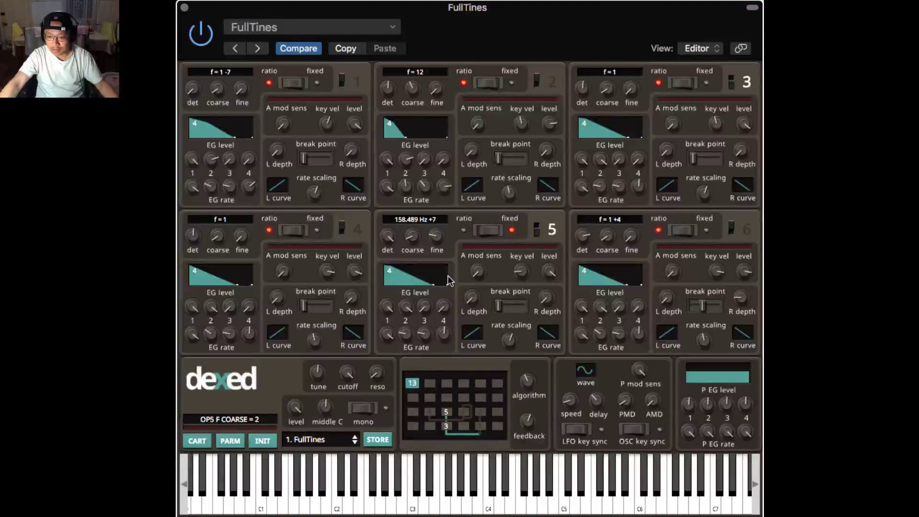
# Play test notes in different octaves of the on-screen keyboard to hear operator 5's fixed frequency.
pyautogui.click(565, 502)
pyautogui.click(534, 470)
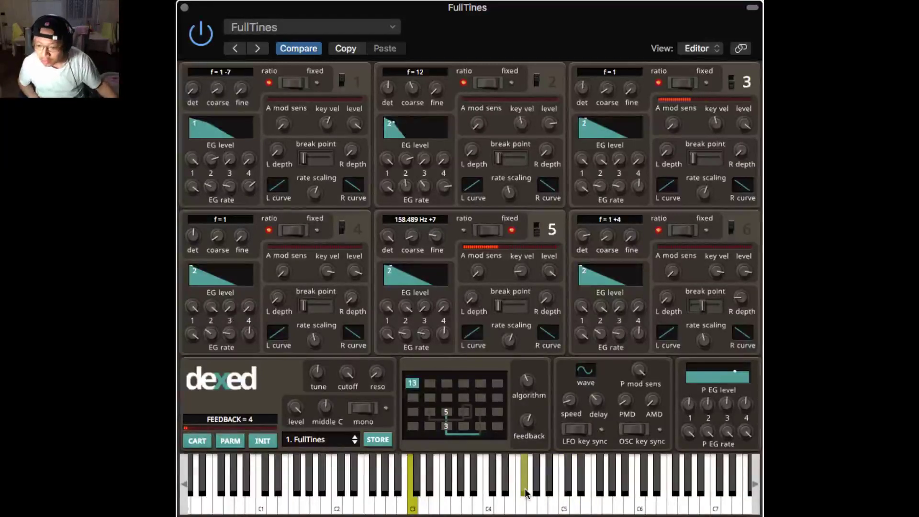
pyautogui.click(600, 501)
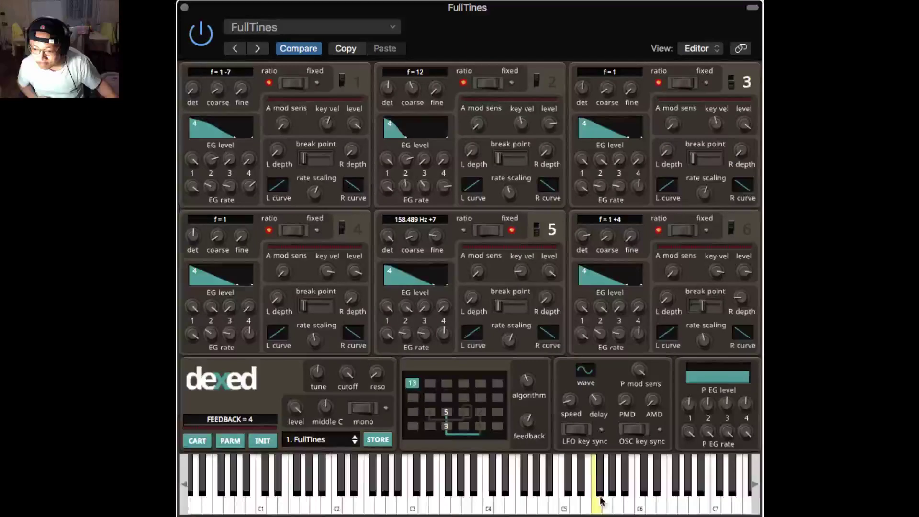
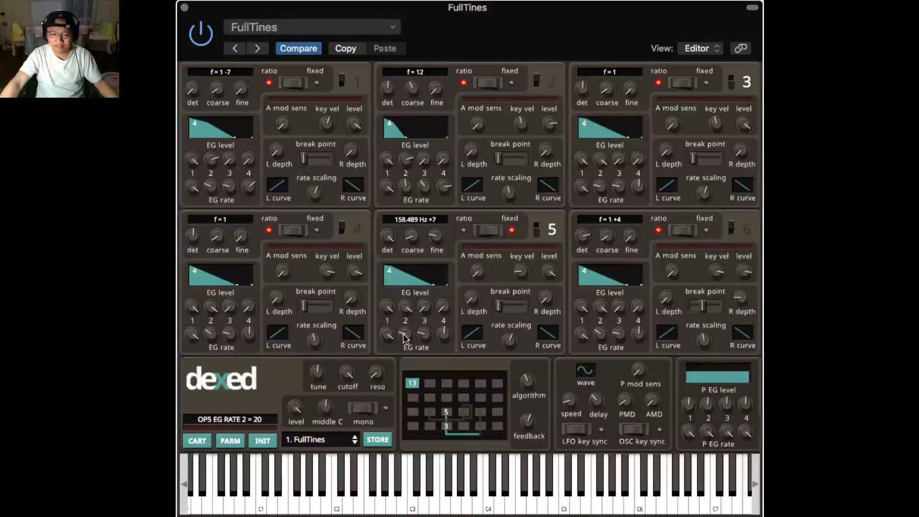
# Set operator 5's EG rate 2 to 56 and lower its EG level 2 to 0.
pyautogui.moveTo(403, 335); pyautogui.dragTo(408, 238)
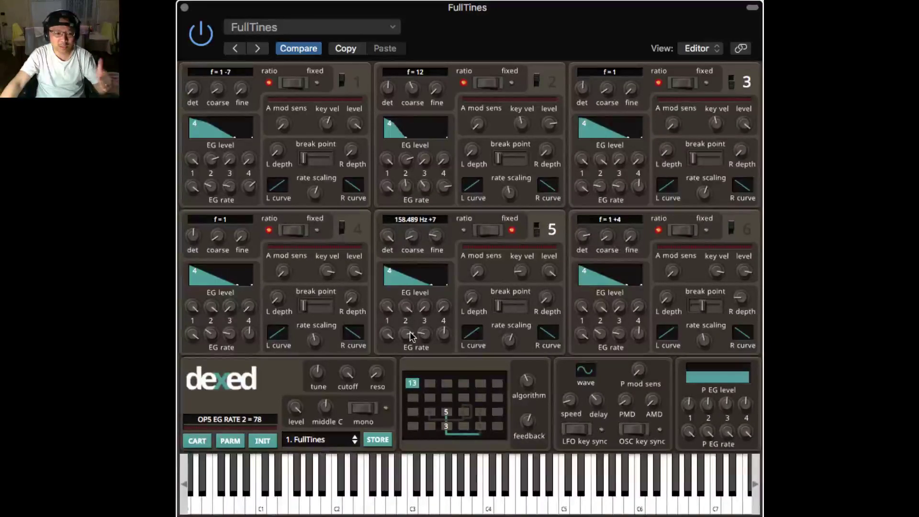
pyautogui.scroll(-3, 410, 335)
pyautogui.scroll(-1, 410, 335)
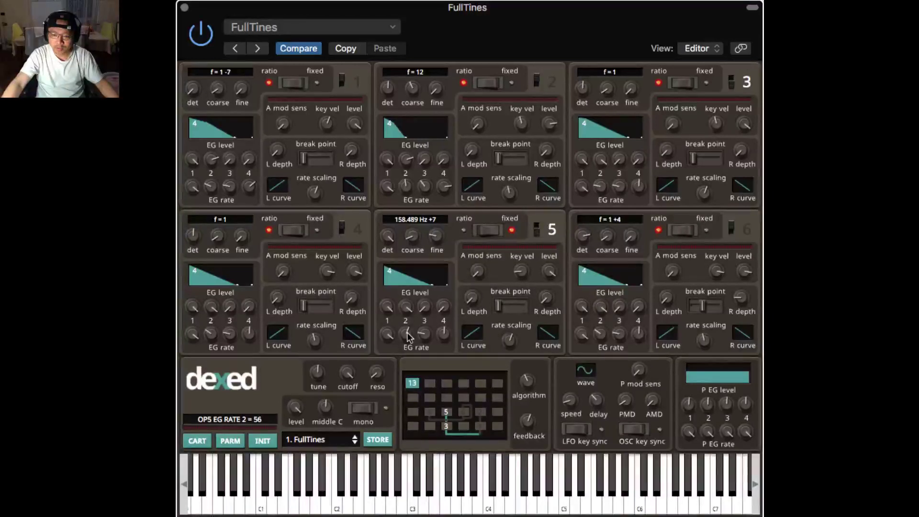
pyautogui.moveTo(407, 307)
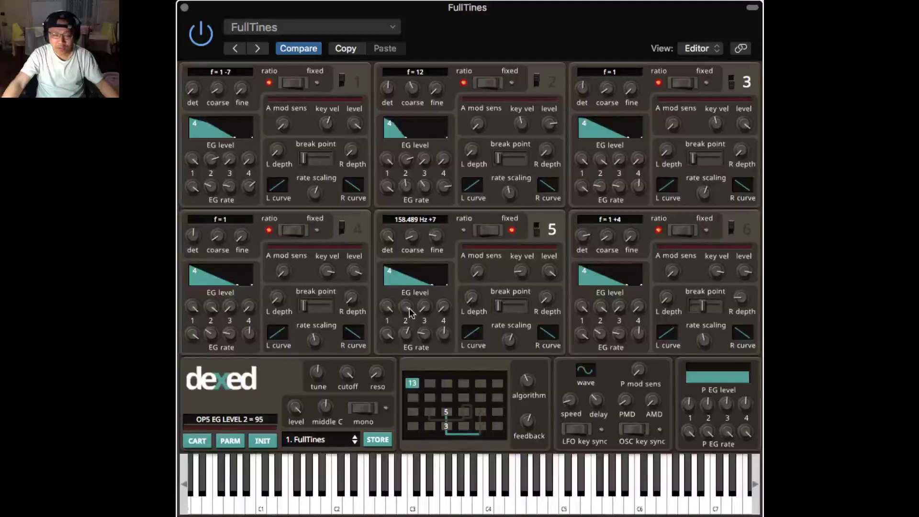
pyautogui.moveTo(409, 309); pyautogui.dragTo(401, 427)
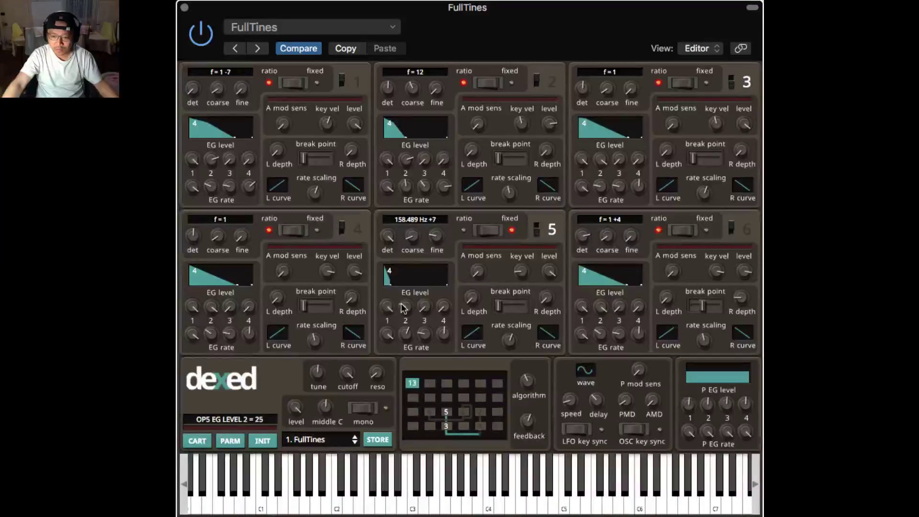
pyautogui.moveTo(401, 308); pyautogui.dragTo(398, 354)
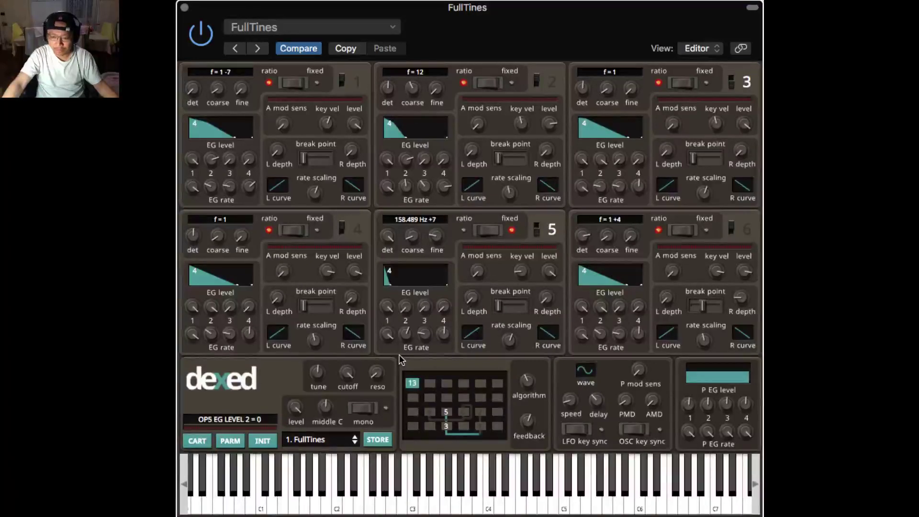
# Raise operator 5's EG rate 2 further so its envelope decays faster.
pyautogui.moveTo(389, 337)
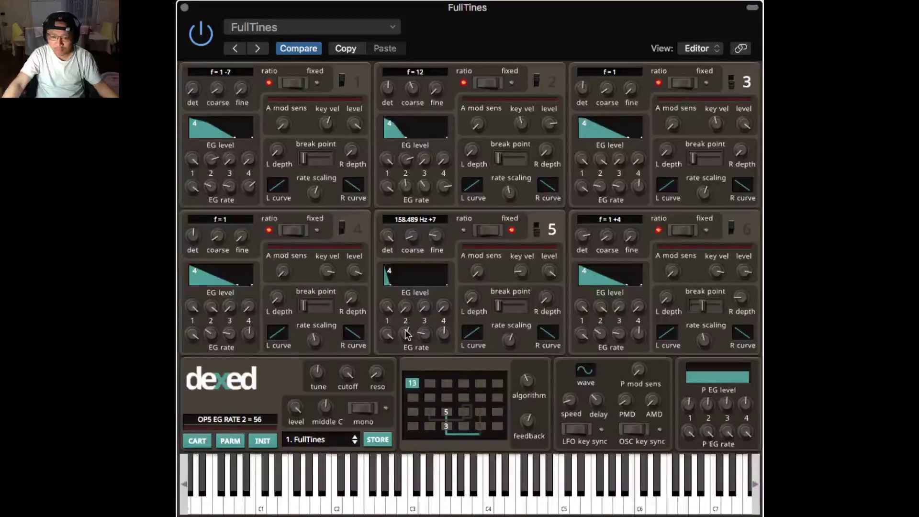
pyautogui.moveTo(406, 334); pyautogui.dragTo(407, 298)
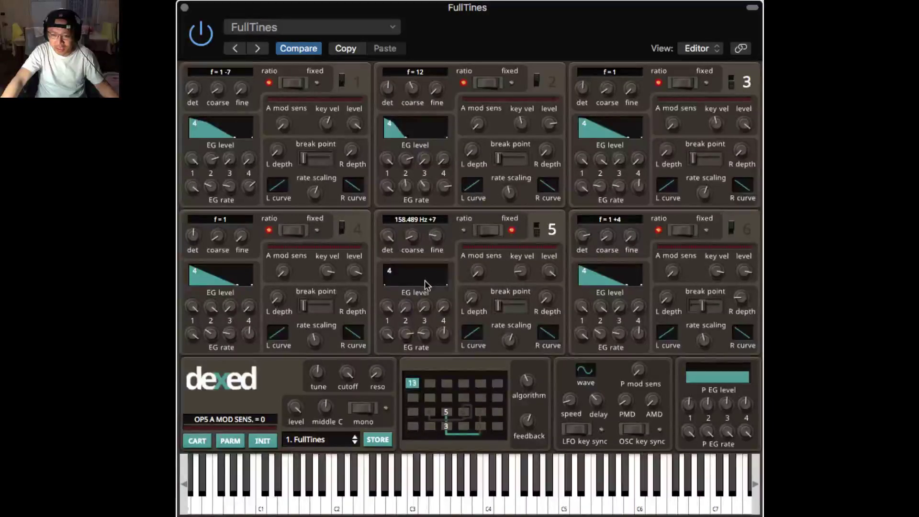
pyautogui.moveTo(406, 306)
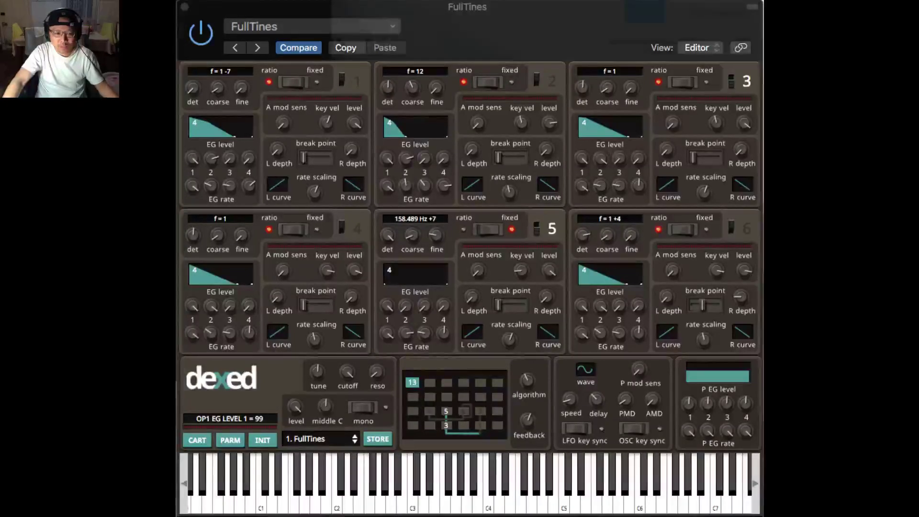
# Switch on operators 1, 2, 4 and 6.
pyautogui.click(342, 81)
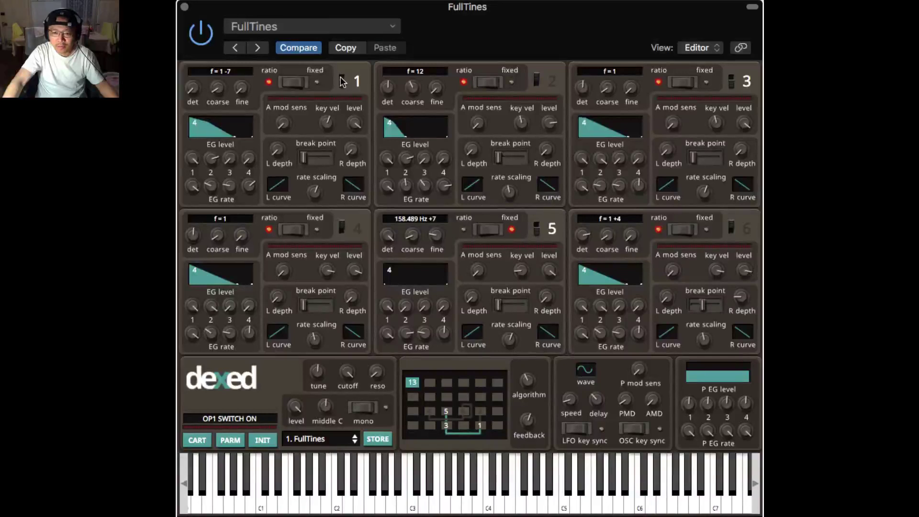
pyautogui.click(537, 81)
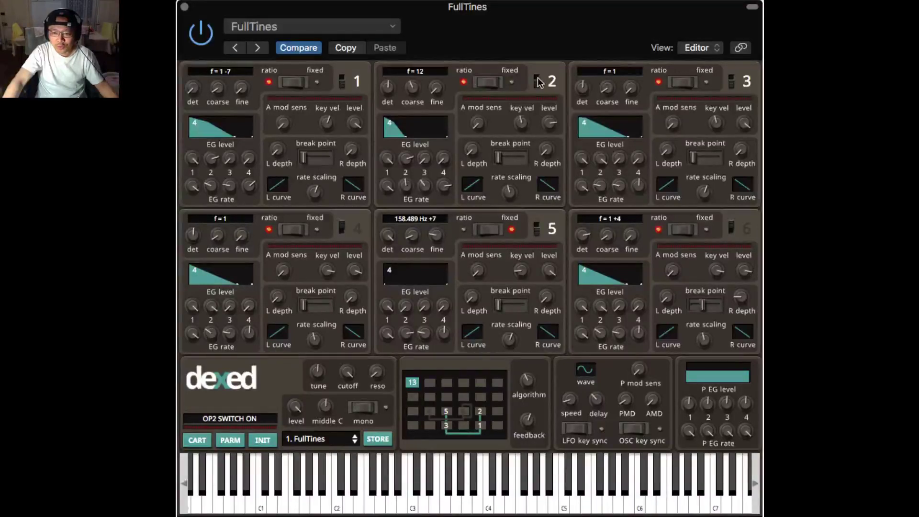
pyautogui.click(342, 226)
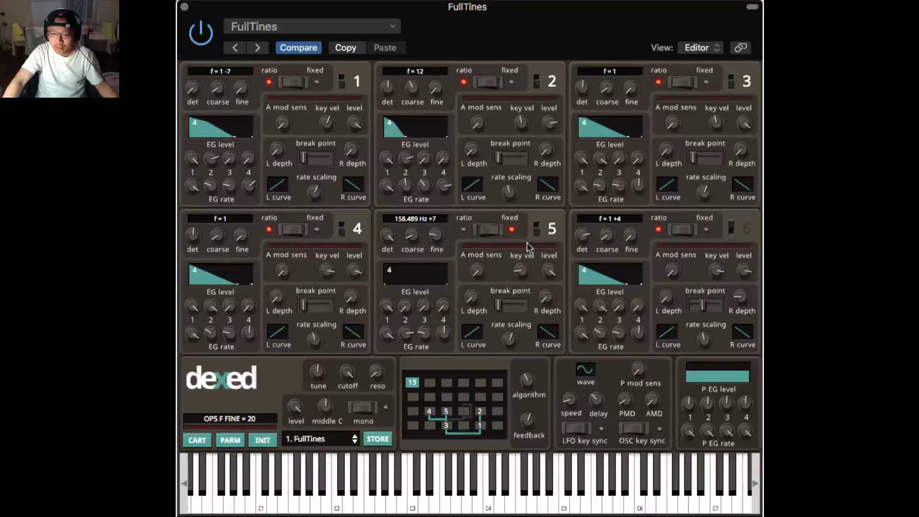
pyautogui.click(730, 228)
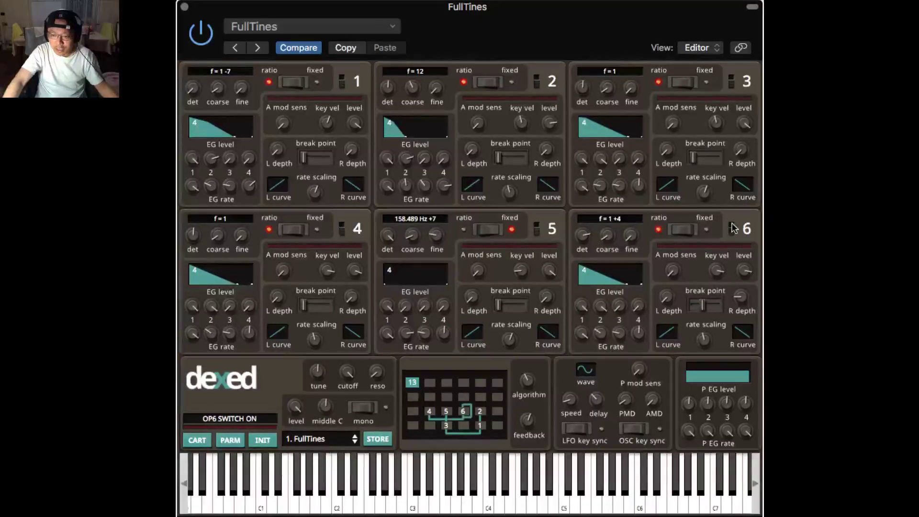
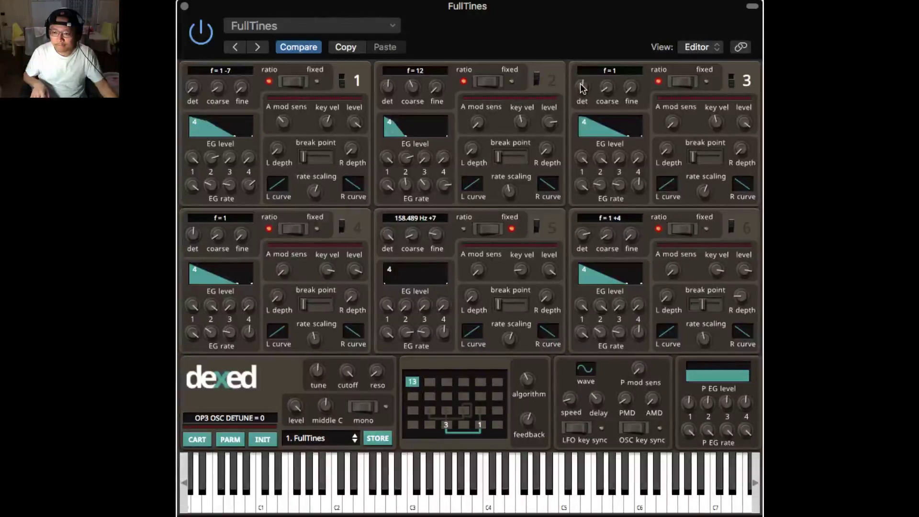
# Try detune amounts between 0 and +4 on operator 3 and finish with its detune at +5.
pyautogui.moveTo(581, 82); pyautogui.dragTo(581, 80)
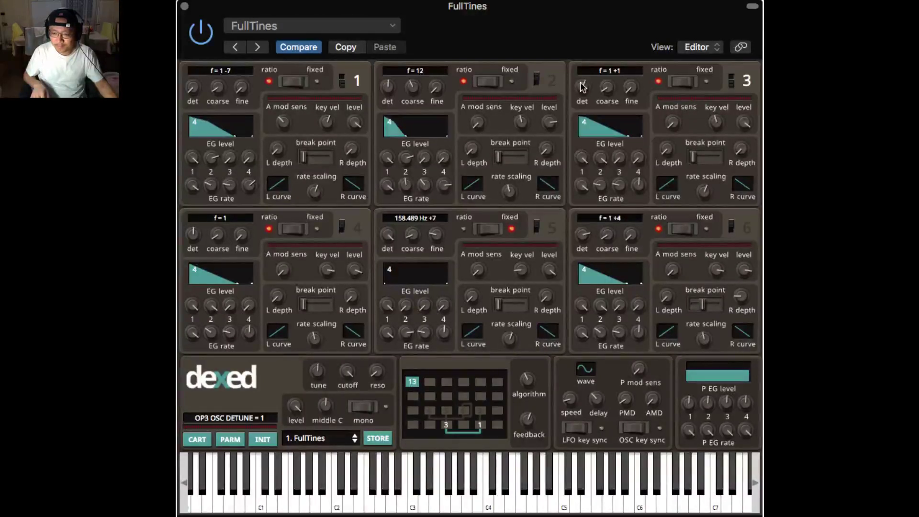
pyautogui.moveTo(582, 85); pyautogui.dragTo(580, 79)
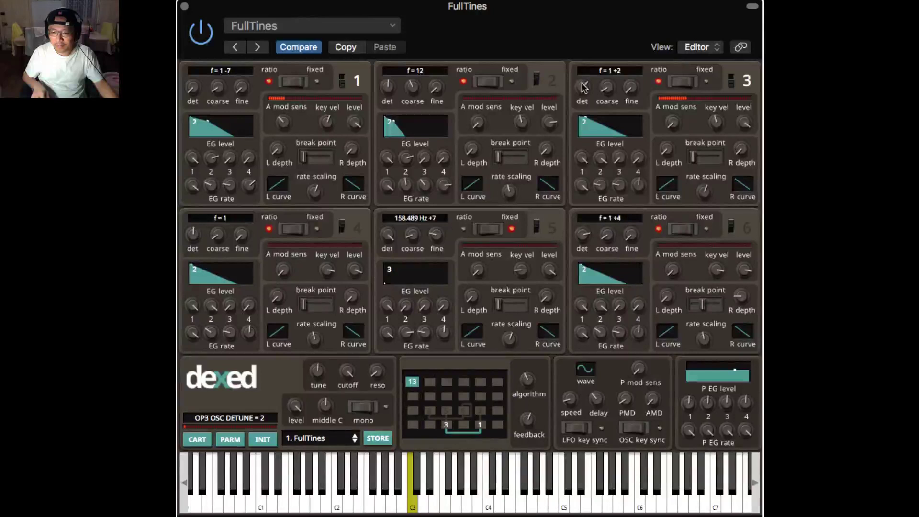
pyautogui.scroll(2, 583, 85)
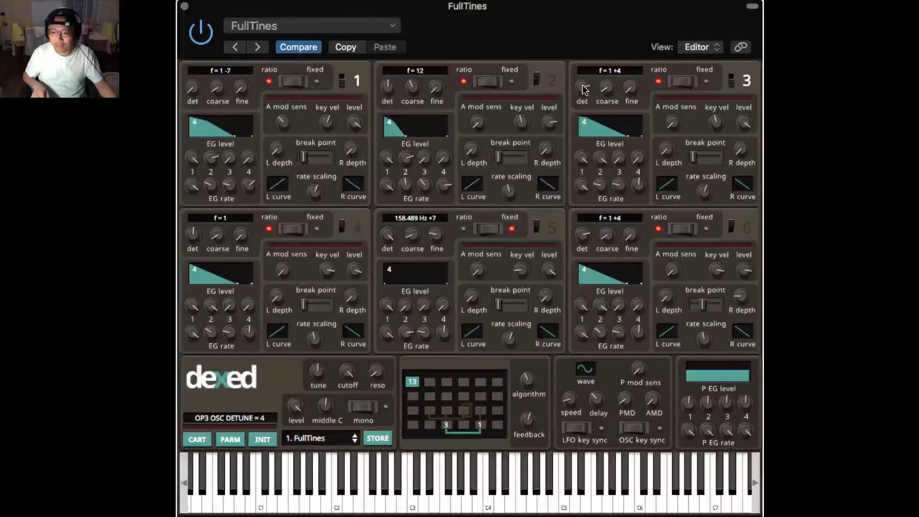
pyautogui.scroll(-3, 583, 87)
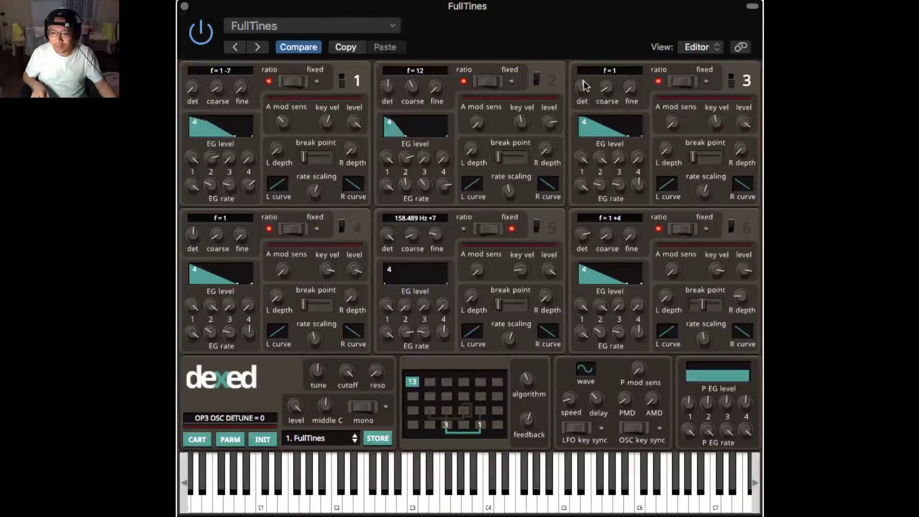
pyautogui.scroll(1, 583, 85)
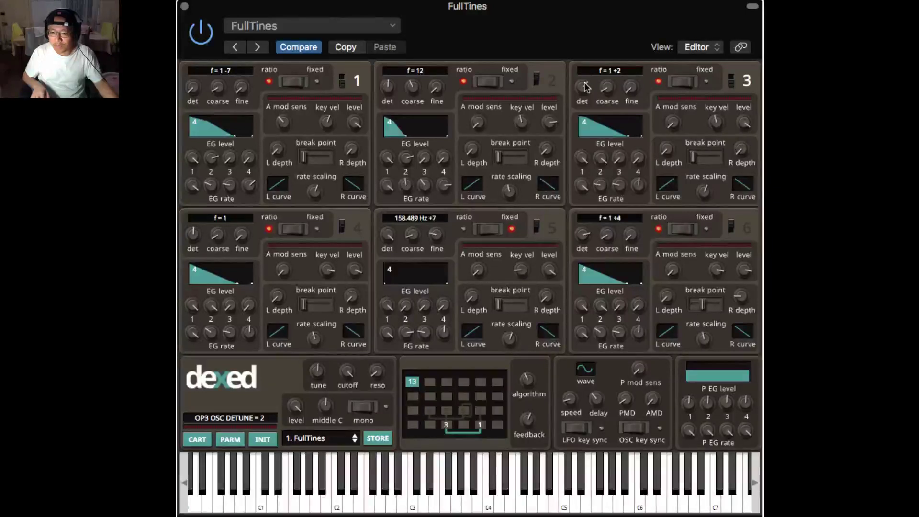
pyautogui.scroll(1, 585, 86)
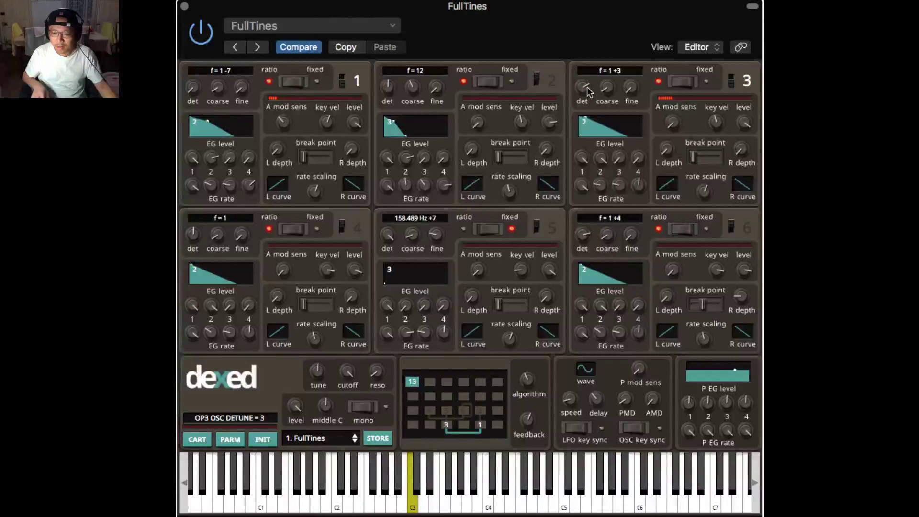
pyautogui.moveTo(587, 84); pyautogui.dragTo(587, 80)
pyautogui.scroll(-3, 587, 78)
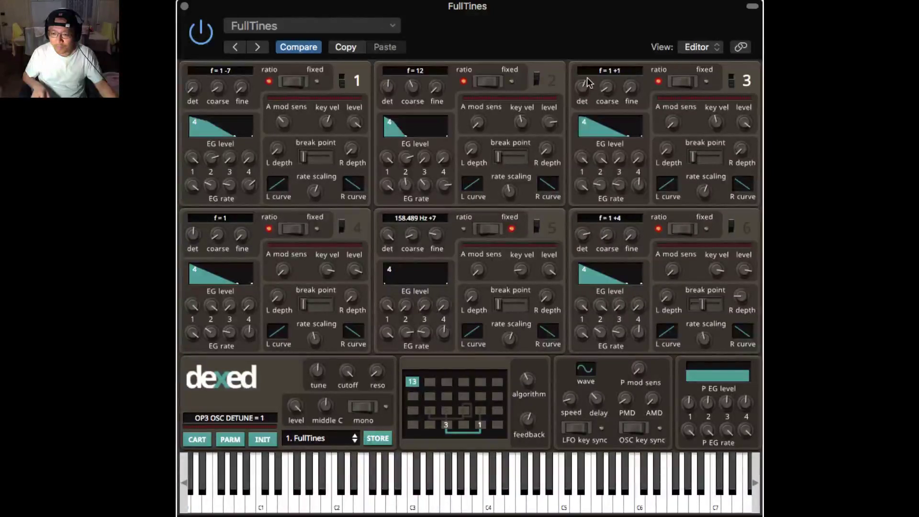
pyautogui.scroll(1, 586, 83)
pyautogui.moveTo(584, 68); pyautogui.dragTo(585, 56)
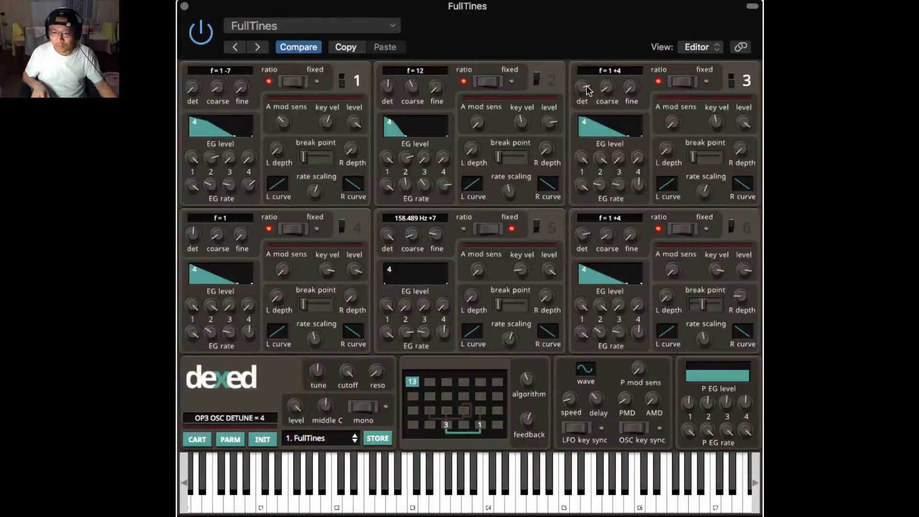
pyautogui.moveTo(586, 85); pyautogui.dragTo(587, 81)
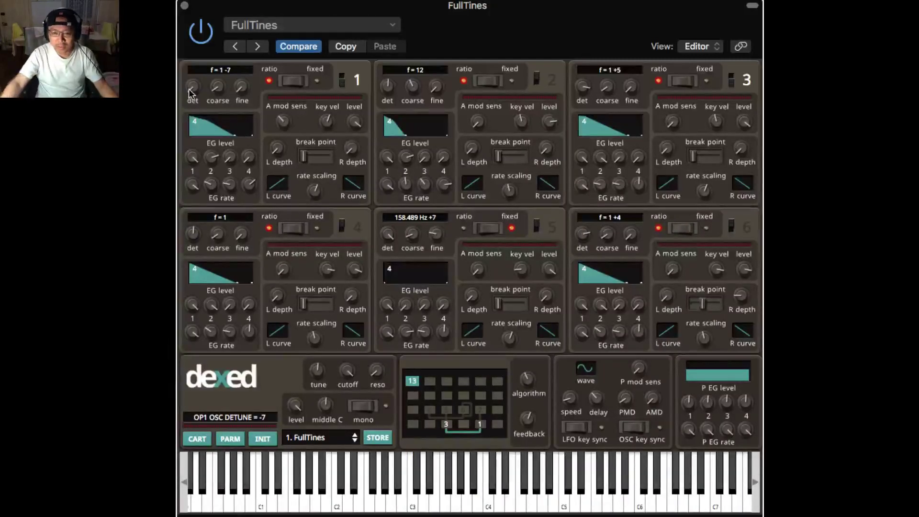
# Set operator 1's detune to -4.
pyautogui.moveTo(191, 92); pyautogui.dragTo(191, 86)
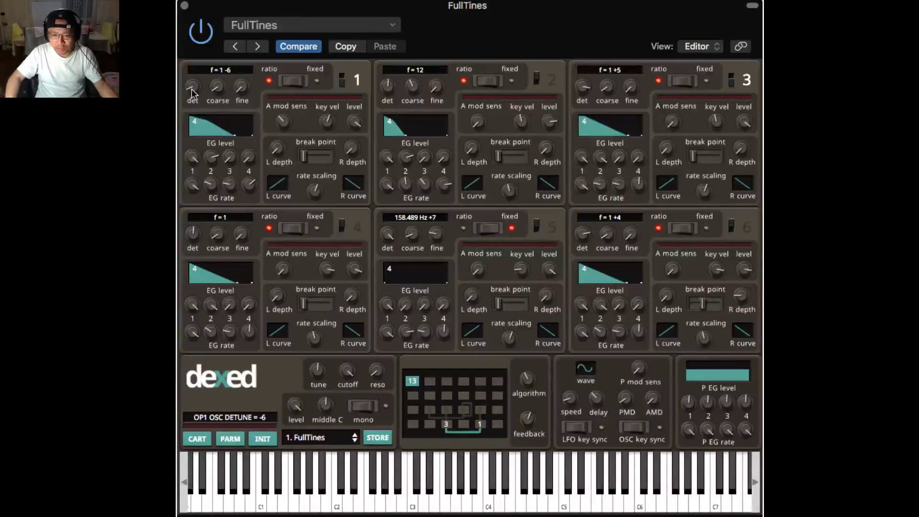
pyautogui.moveTo(191, 86); pyautogui.dragTo(191, 82)
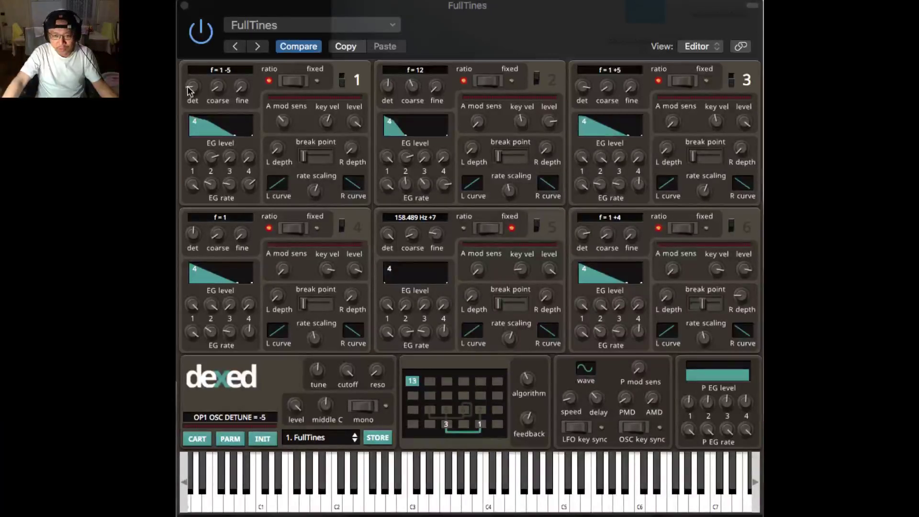
pyautogui.moveTo(190, 90); pyautogui.dragTo(190, 82)
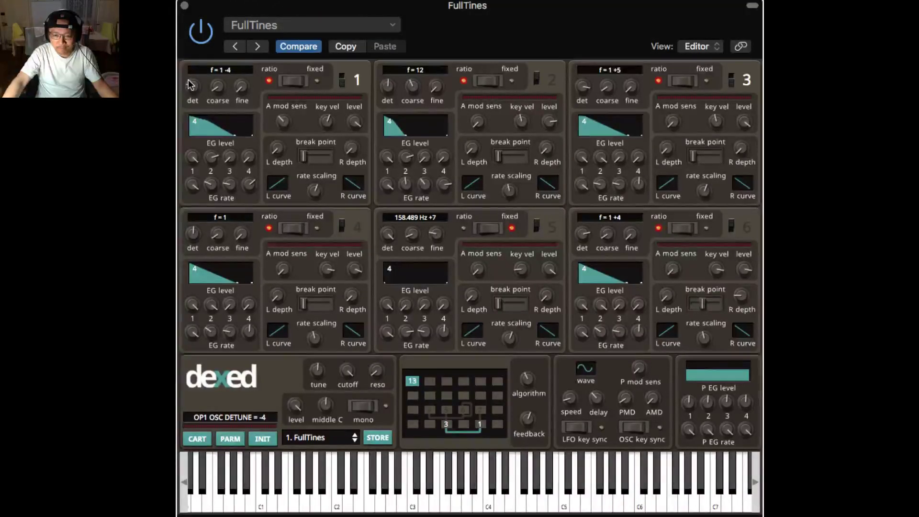
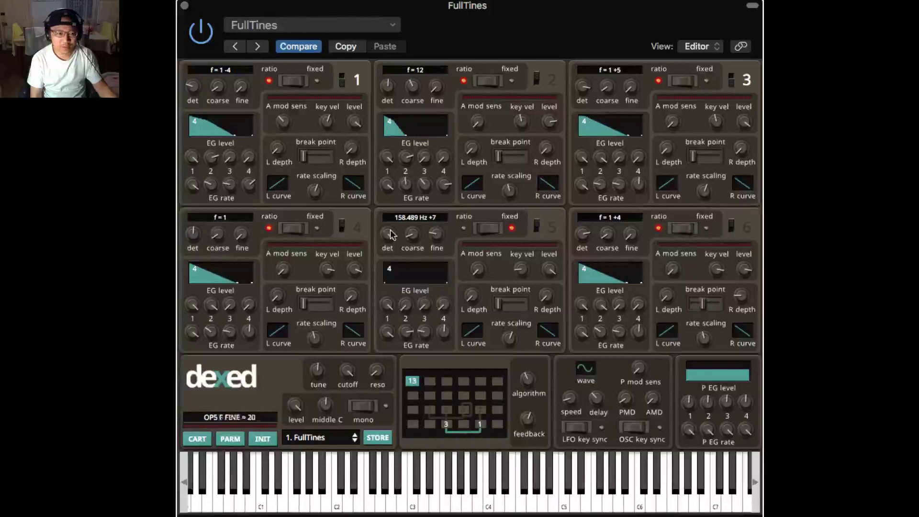
# Switch on operators 4 and 6, and raise operator 4's detune one unit at a time to +4.
pyautogui.click(342, 227)
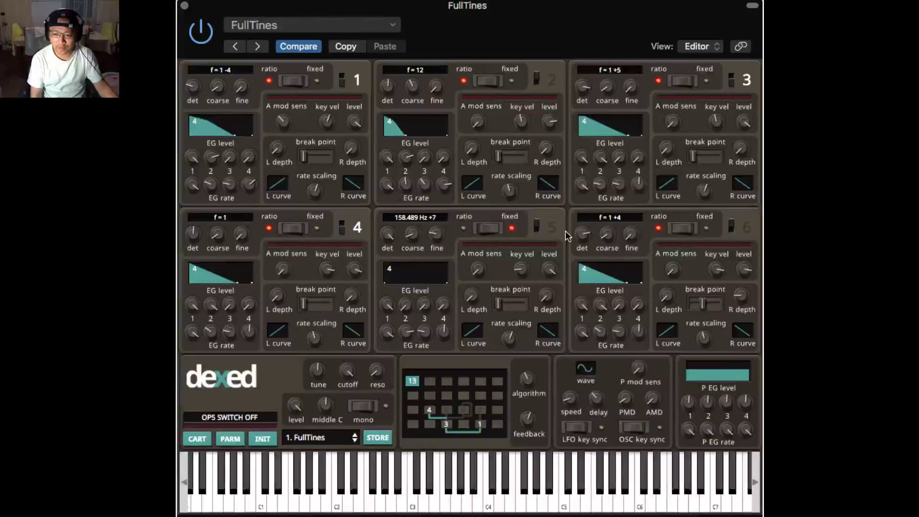
pyautogui.click(732, 227)
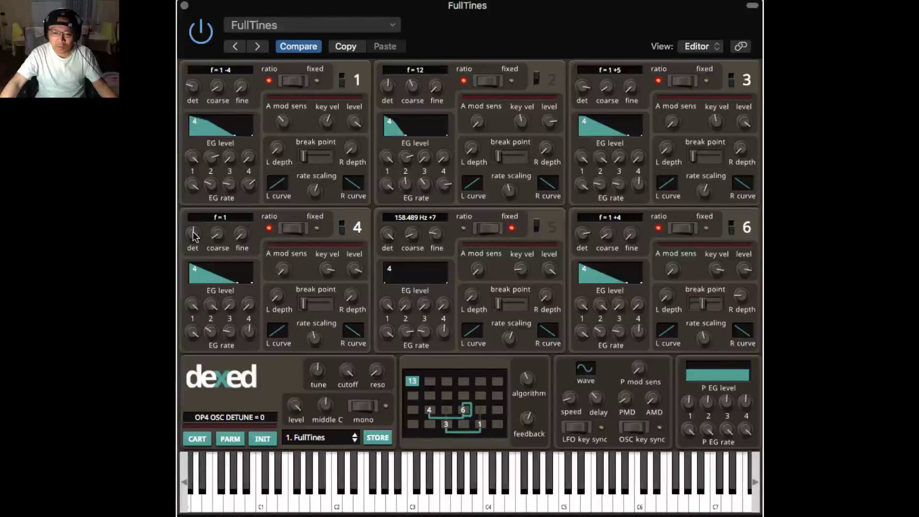
pyautogui.moveTo(194, 235); pyautogui.dragTo(195, 228)
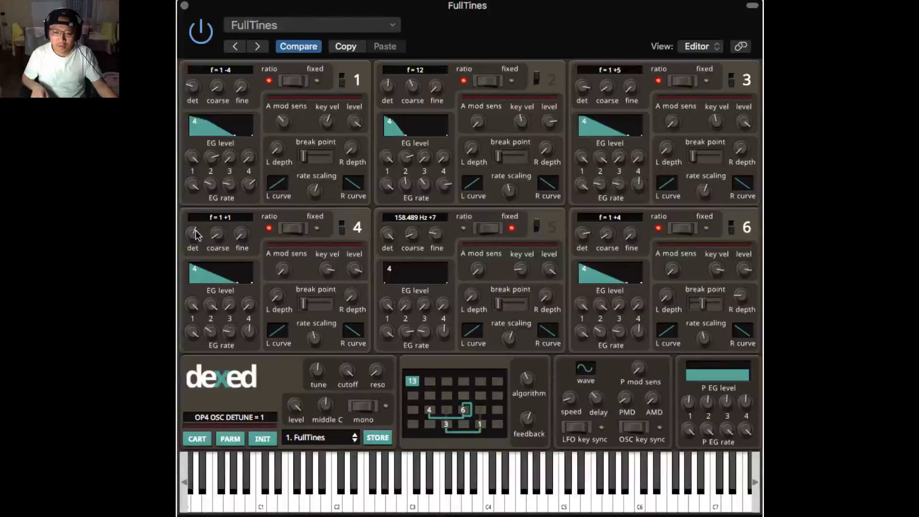
pyautogui.moveTo(195, 234); pyautogui.dragTo(198, 229)
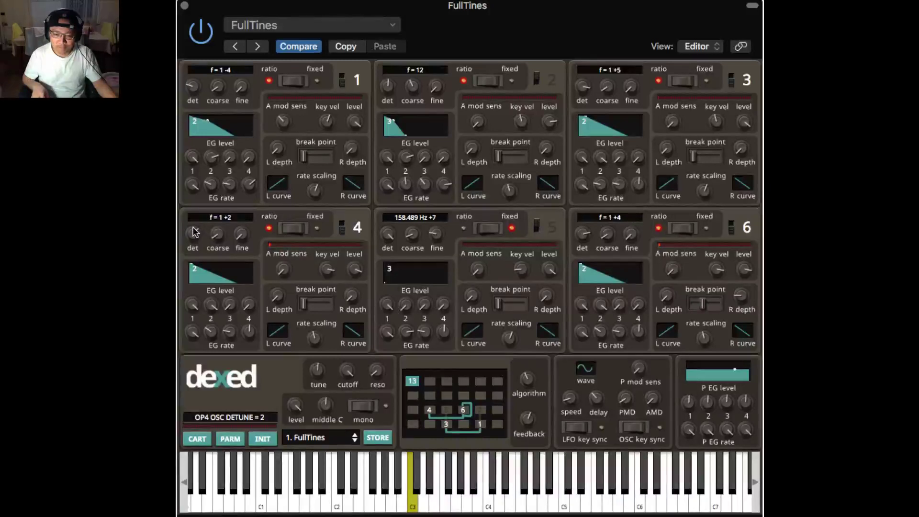
pyautogui.moveTo(195, 232); pyautogui.dragTo(194, 230)
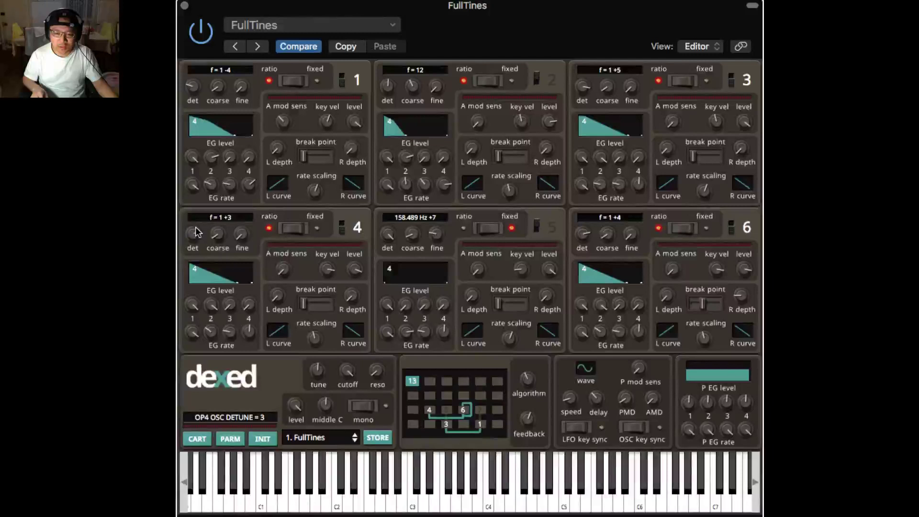
pyautogui.moveTo(196, 231); pyautogui.dragTo(197, 229)
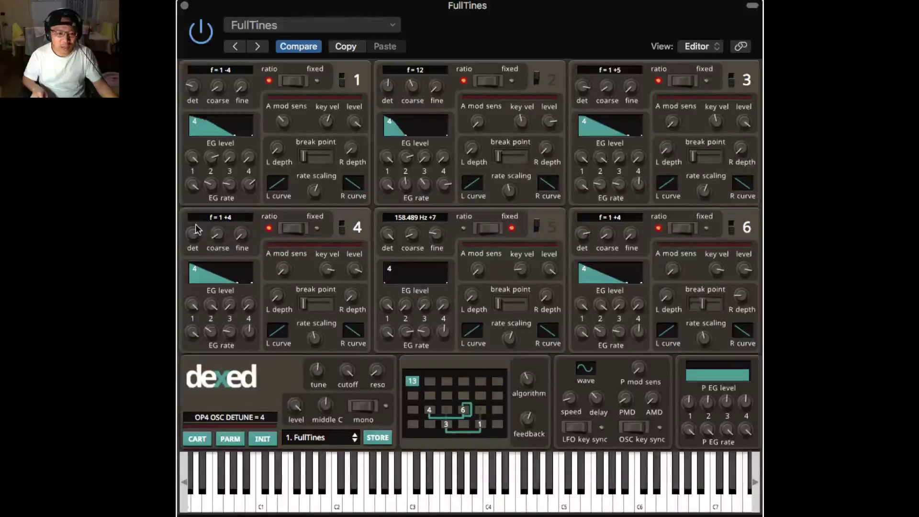
pyautogui.press('a')
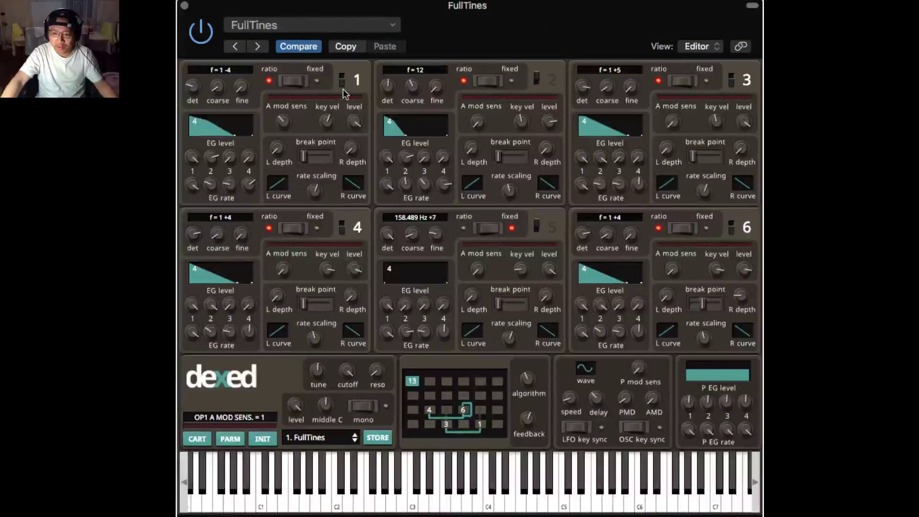
# Switch on the two remaining operators, 2 and 5.
pyautogui.click(536, 80)
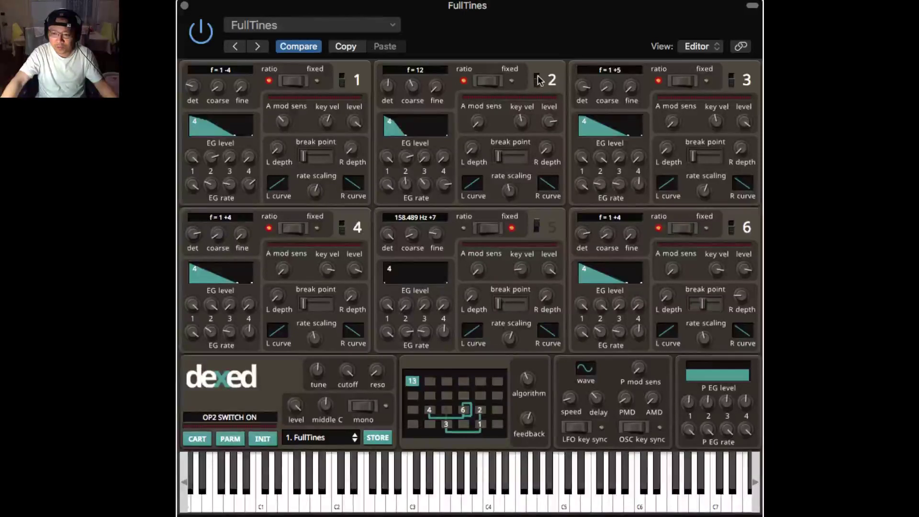
pyautogui.click(536, 226)
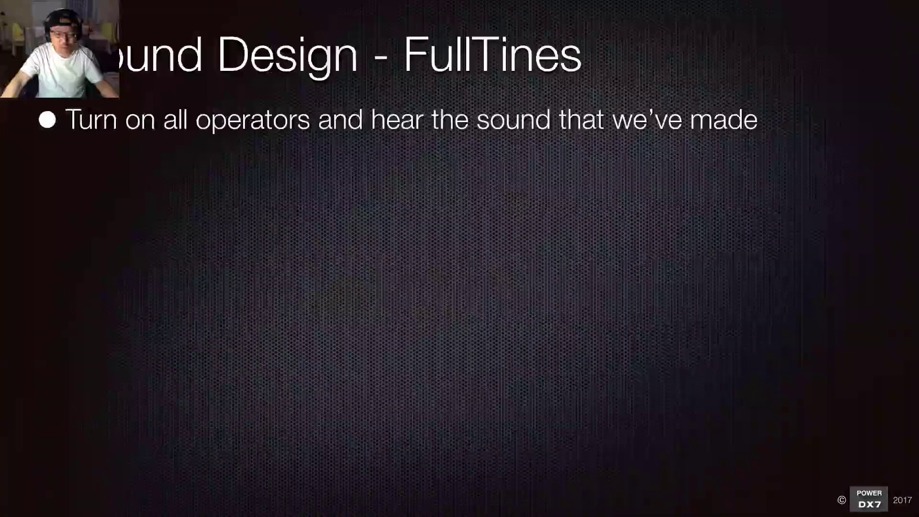
pyautogui.moveTo(346, 492)
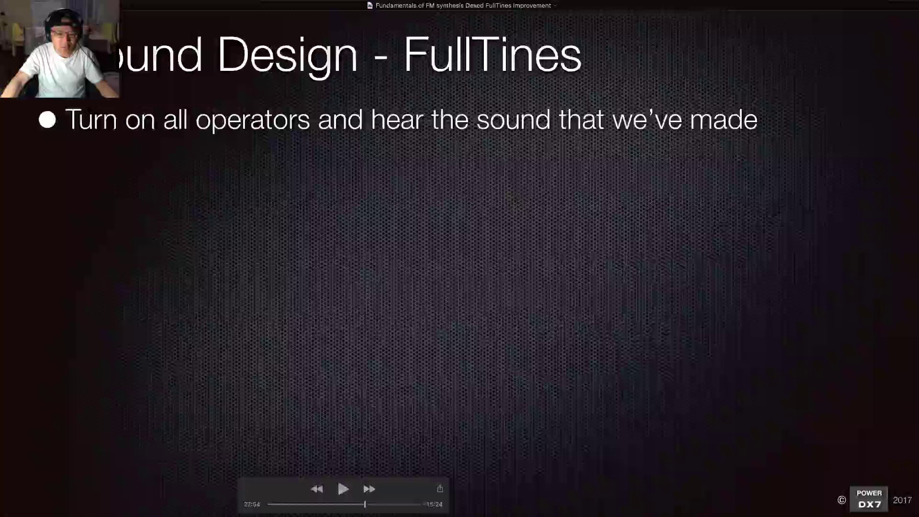
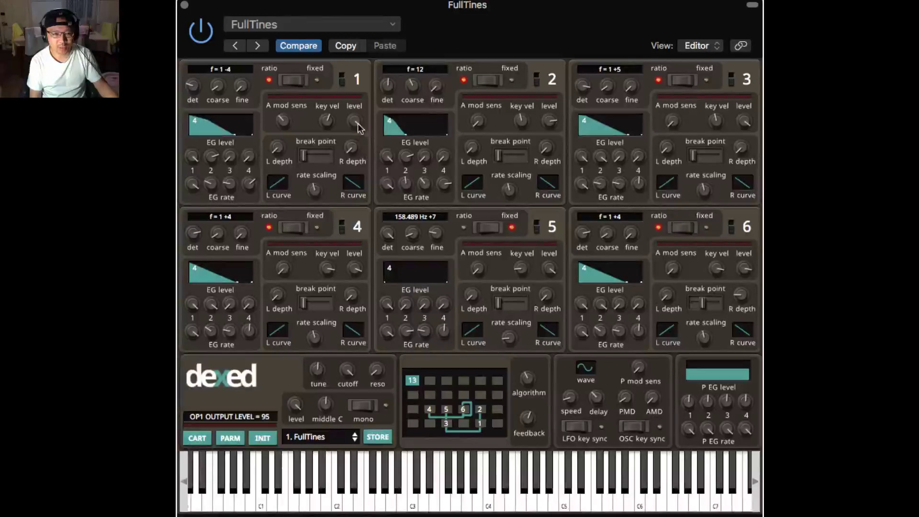
# Check the output levels of operators 1, 3 and 2.
pyautogui.moveTo(360, 127); pyautogui.dragTo(362, 80)
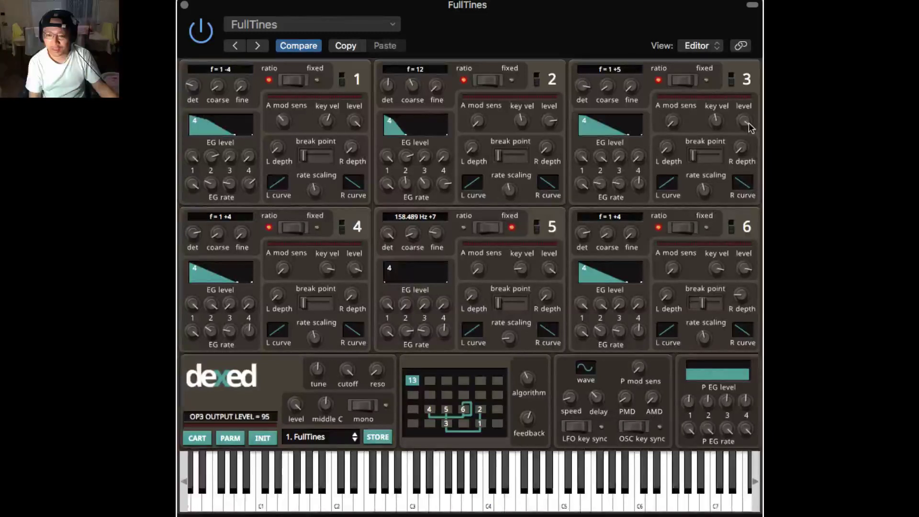
pyautogui.moveTo(749, 127); pyautogui.dragTo(750, 125)
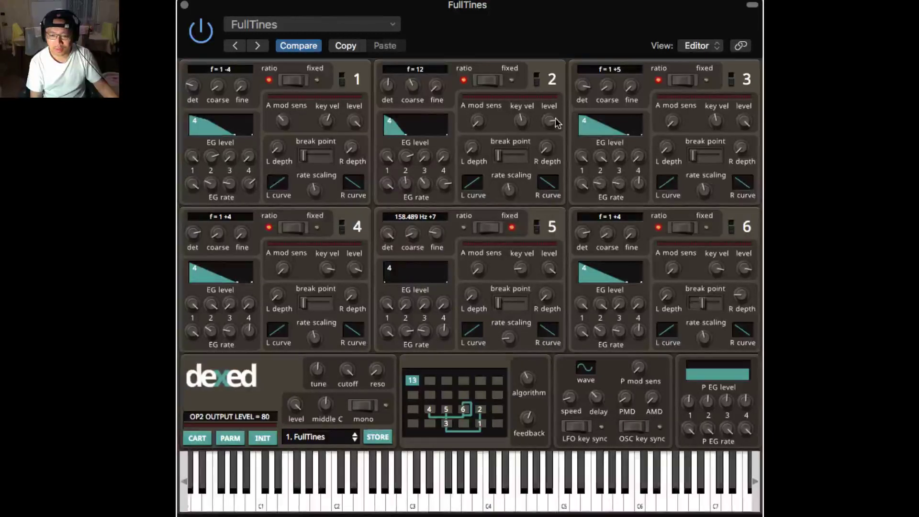
pyautogui.moveTo(555, 118); pyautogui.dragTo(555, 119)
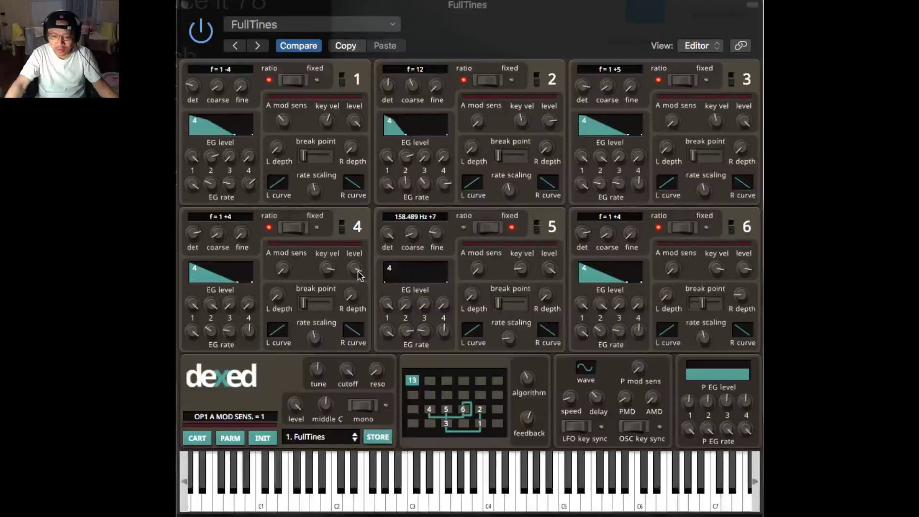
# Lower operator 4's output level in stages through 80, 78 and 73 and further down, and try lowering operator 5's output level.
pyautogui.click(356, 269)
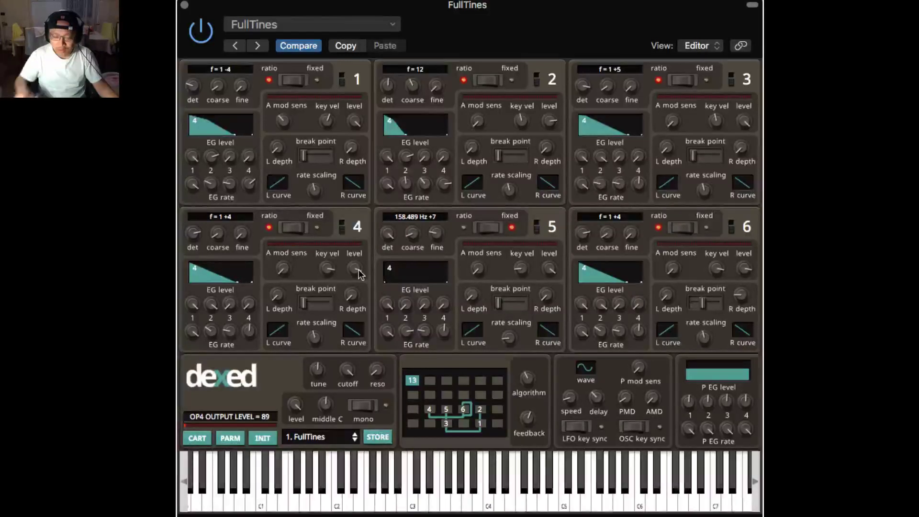
pyautogui.moveTo(360, 269); pyautogui.dragTo(359, 283)
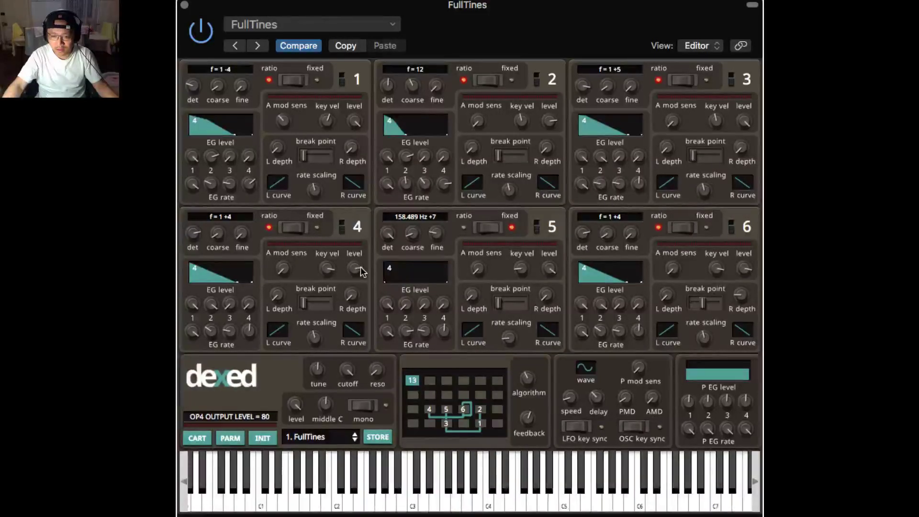
pyautogui.moveTo(361, 269); pyautogui.dragTo(361, 270)
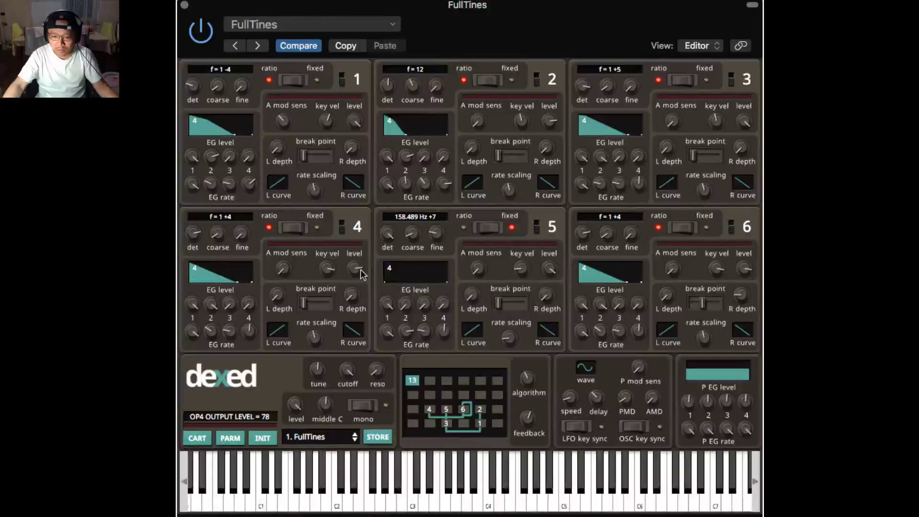
pyautogui.moveTo(361, 271); pyautogui.dragTo(361, 273)
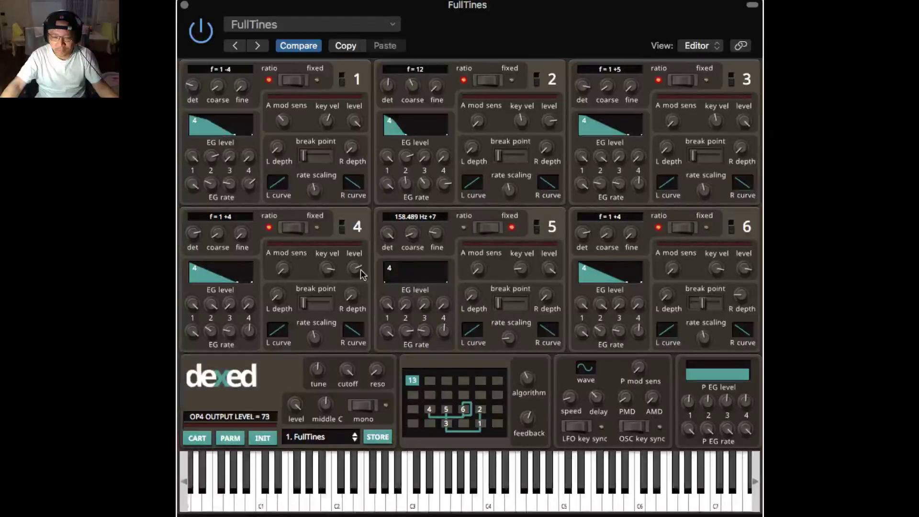
pyautogui.moveTo(361, 270); pyautogui.dragTo(364, 286)
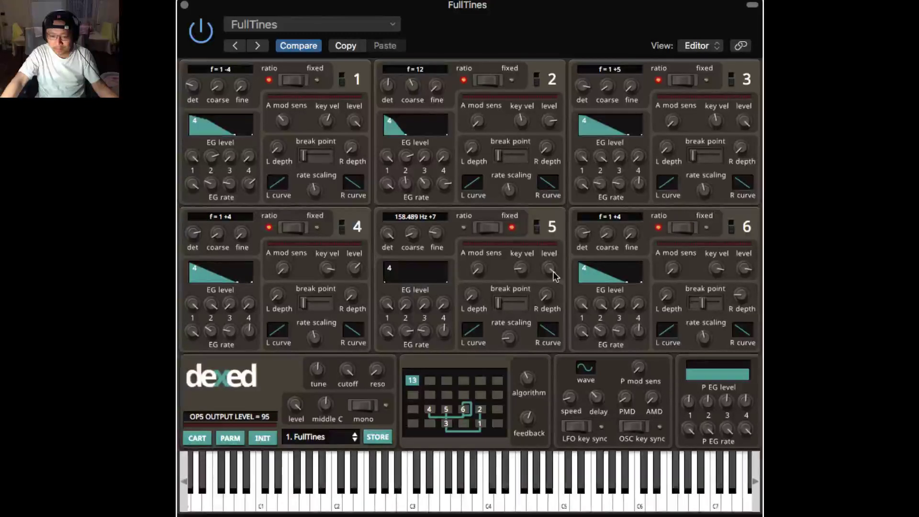
pyautogui.moveTo(553, 273); pyautogui.dragTo(553, 280)
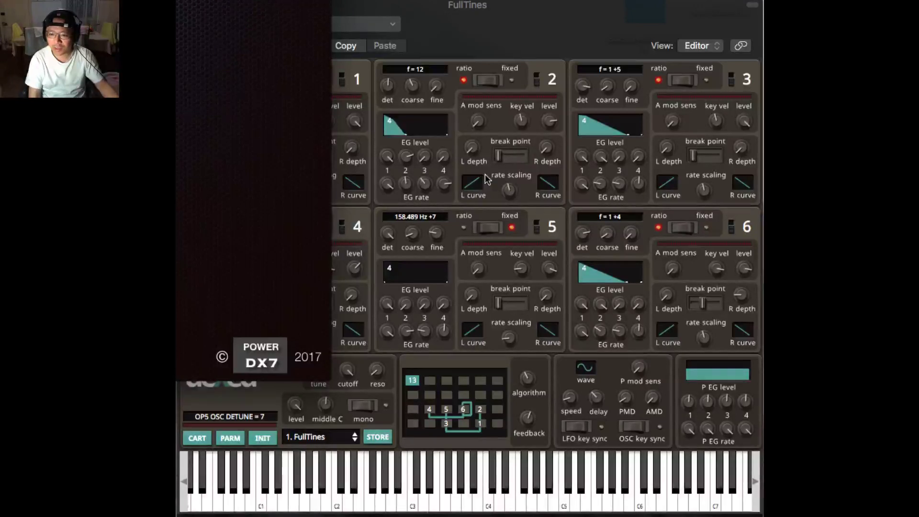
# Switch to the FullTines lesson video and pause it on the Key Velocity Sensitivity slide.
pyautogui.click(525, 30)
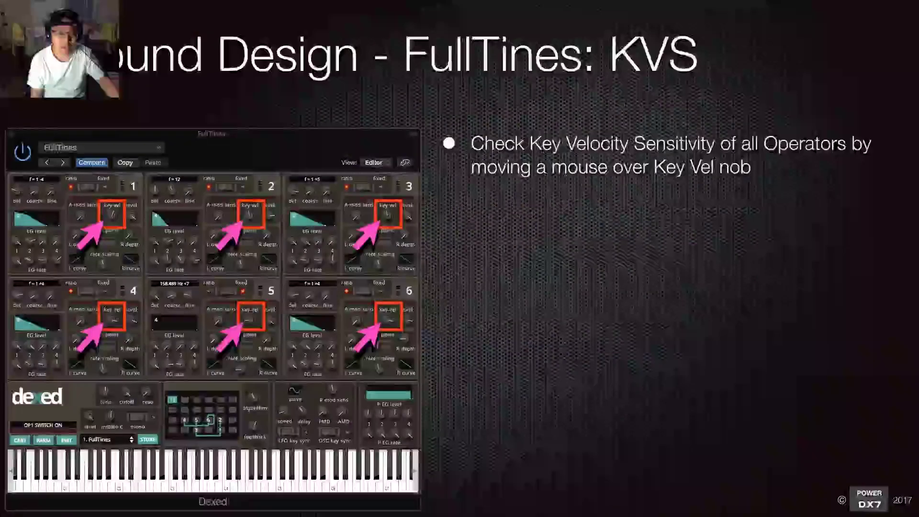
pyautogui.press('space')
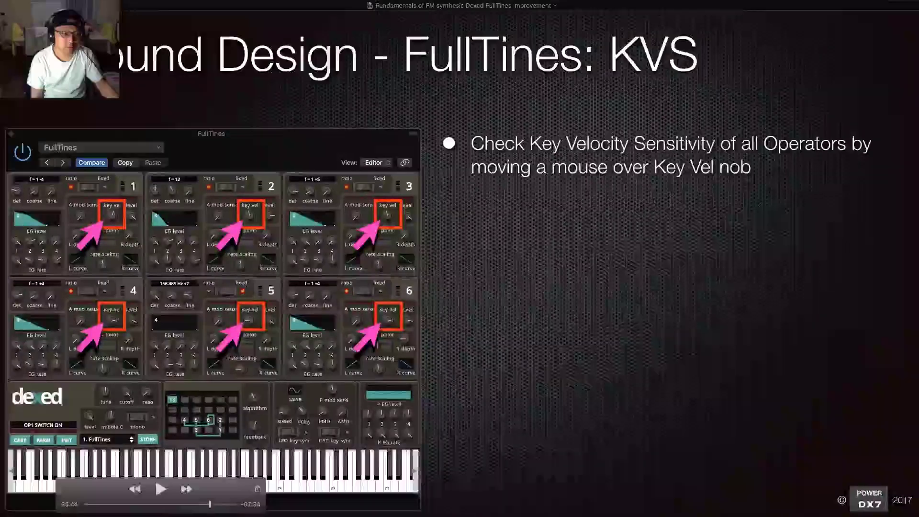